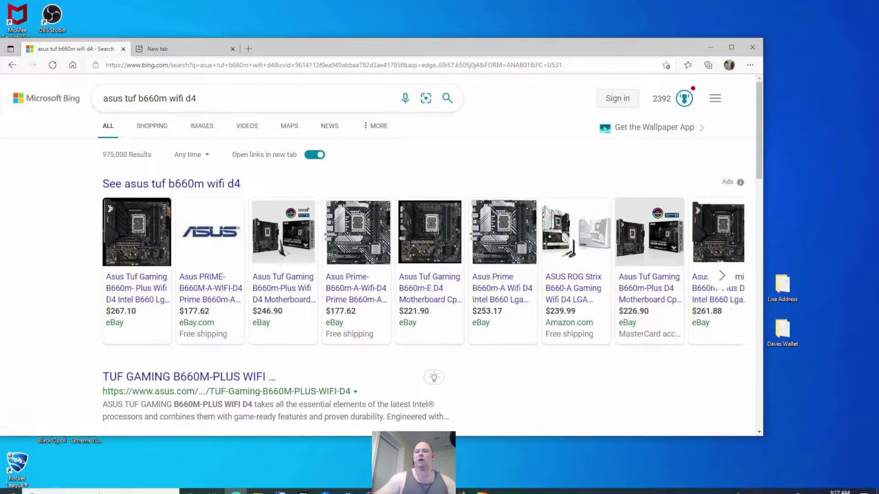
# Search for 'sys' and launch System Information to see the current BIOS version 0418.
pyautogui.click(93, 485)
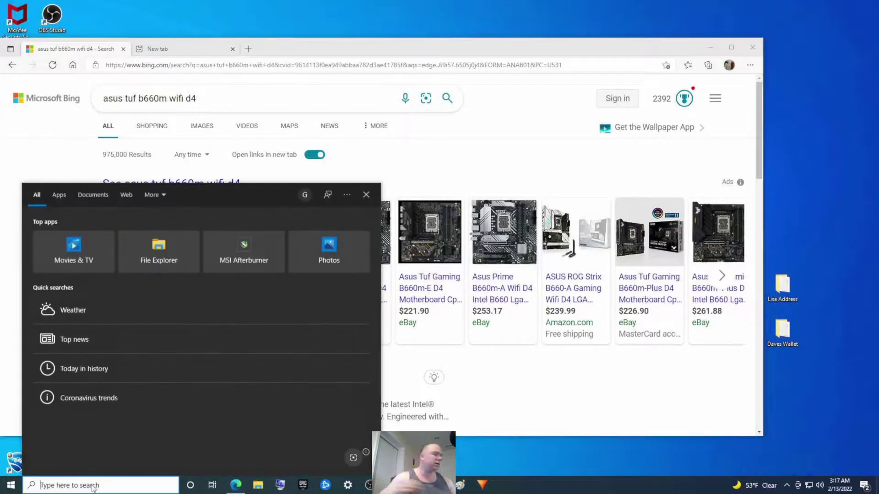
pyautogui.write('sys')
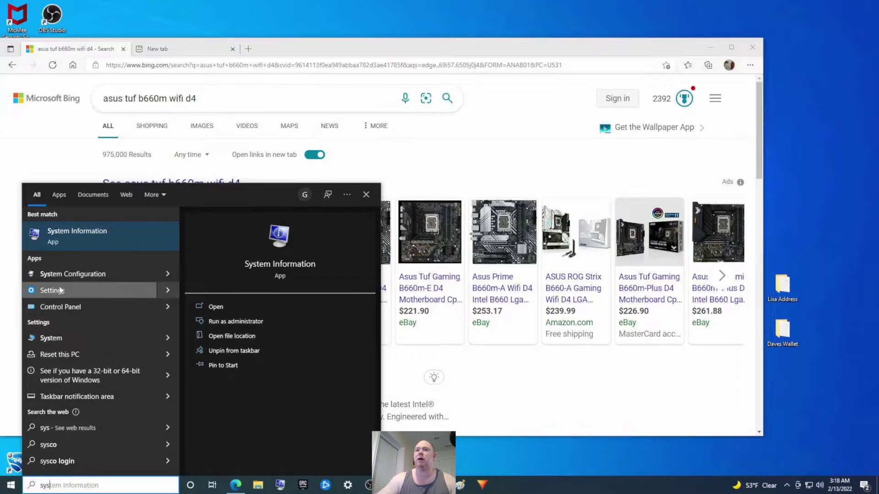
pyautogui.click(65, 240)
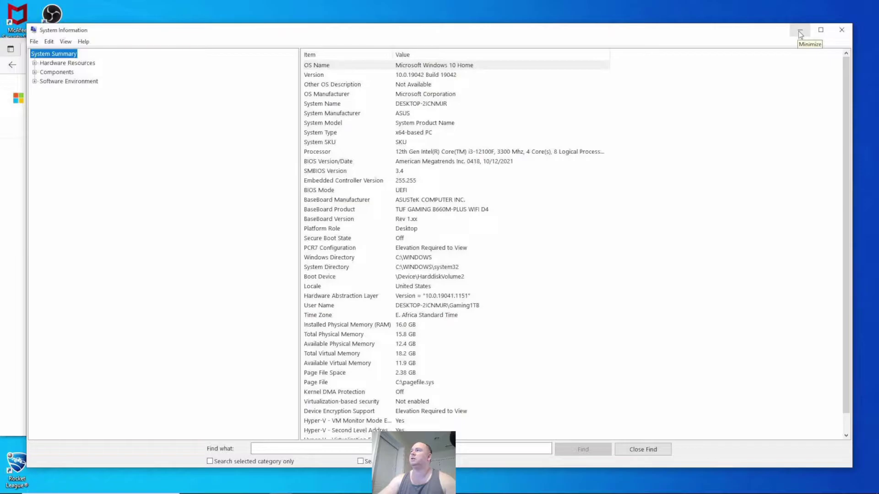
# Minimize System Information, open the ASUS TUF B660M-PLUS product page, and accept cookies.
pyautogui.click(799, 31)
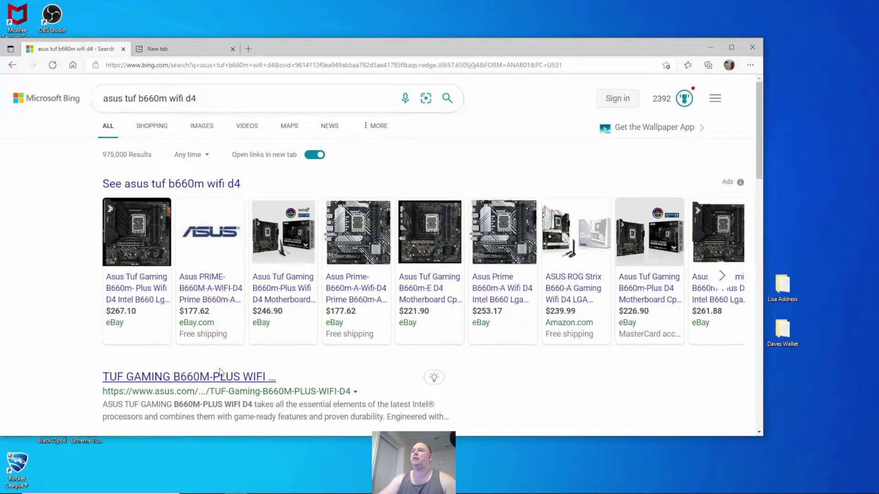
pyautogui.click(219, 377)
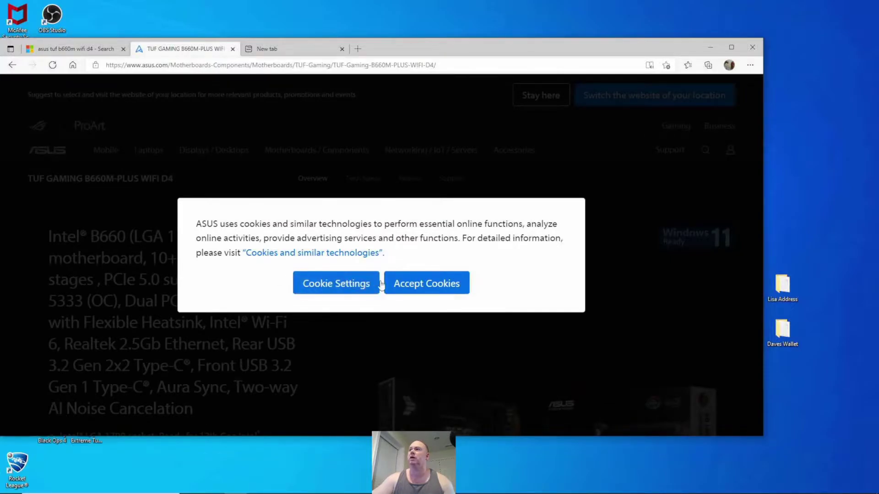
pyautogui.click(398, 284)
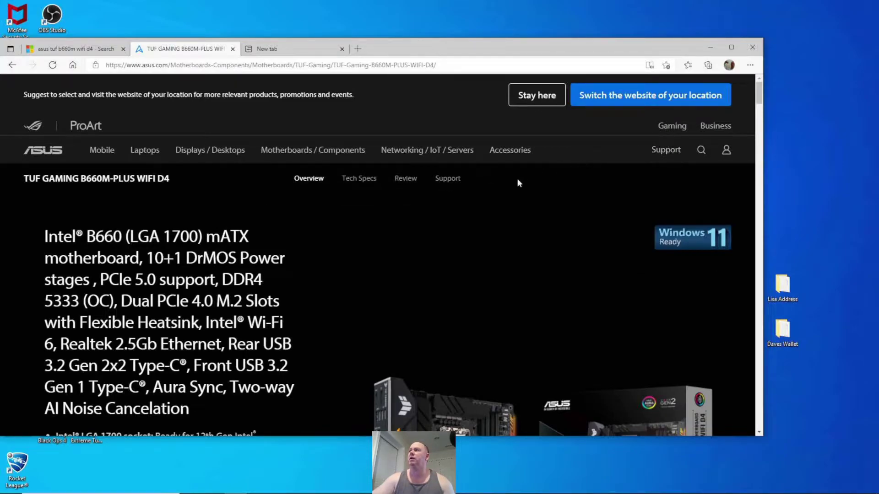
# Go to Support > Driver & Utility > BIOS & FIRMWARE downloads.
pyautogui.click(446, 184)
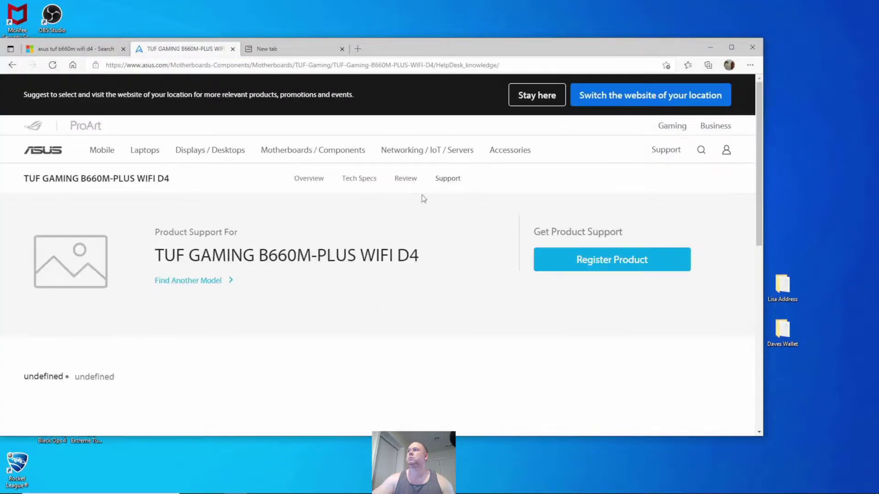
pyautogui.scroll(-2, 386, 219)
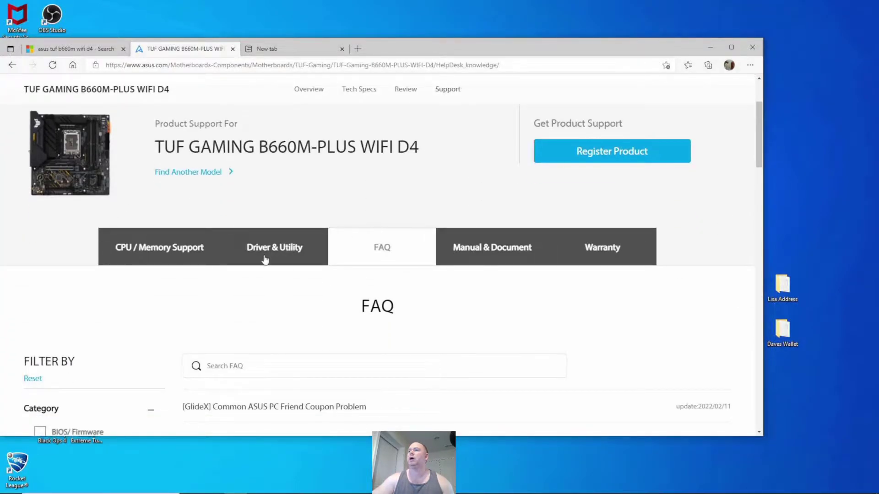
pyautogui.click(265, 258)
pyautogui.scroll(-2, 306, 239)
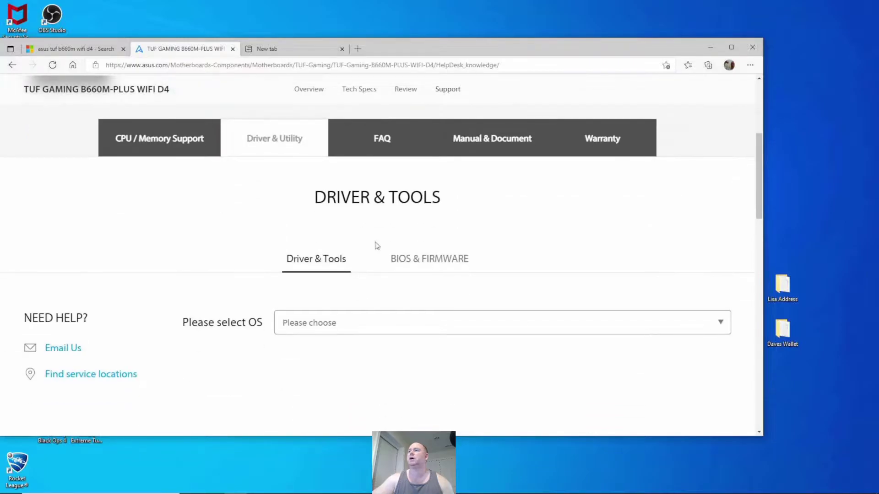
pyautogui.click(395, 259)
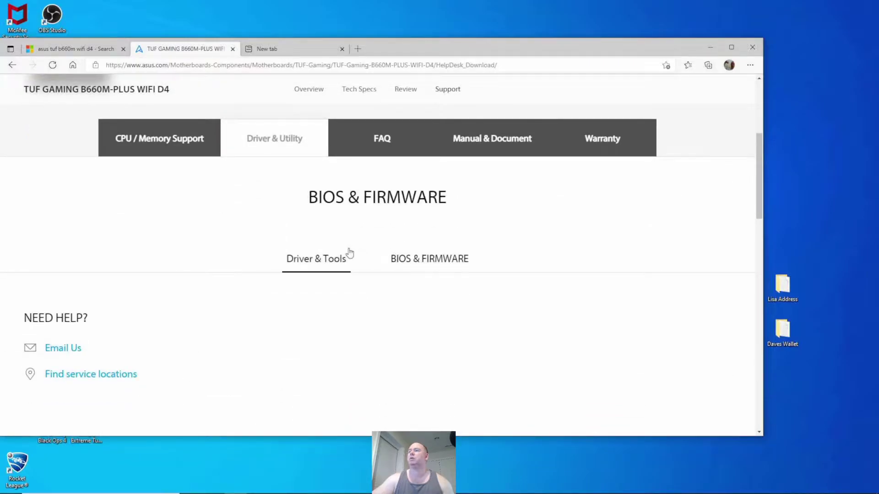
pyautogui.scroll(-1, 318, 228)
pyautogui.scroll(-1, 318, 228)
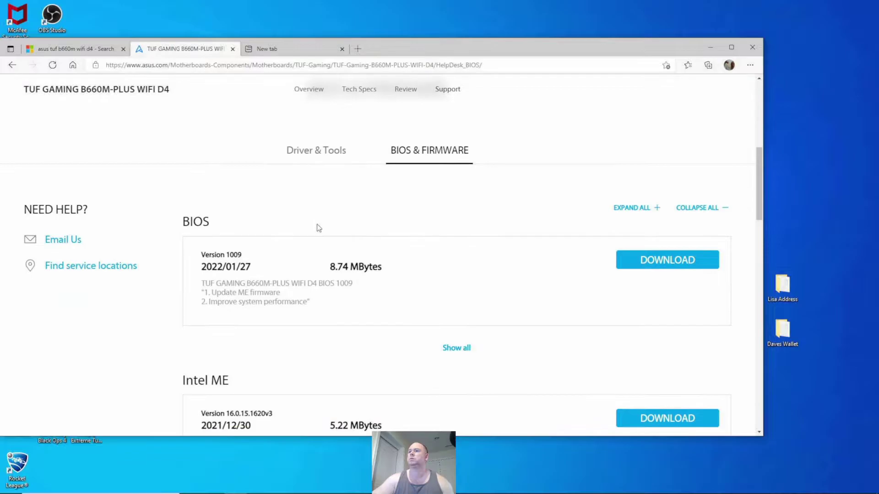
pyautogui.scroll(-2, 317, 228)
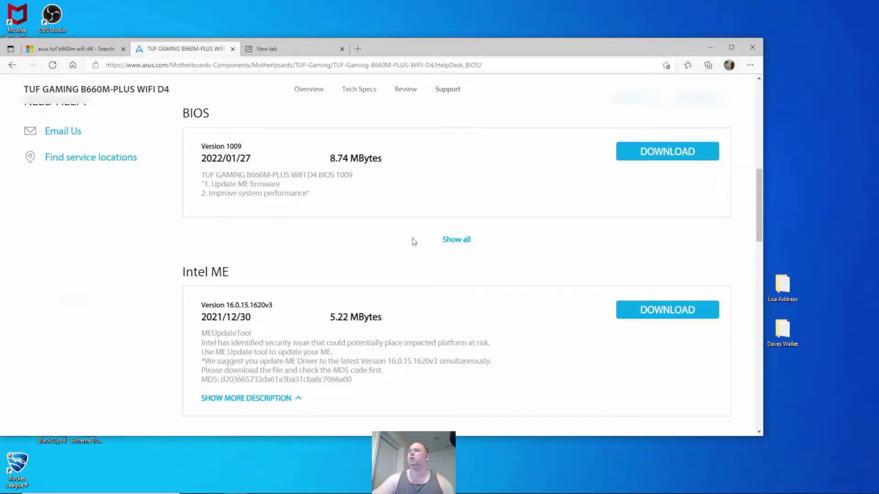
# Show all BIOS versions and download BIOS version 1009.
pyautogui.click(451, 240)
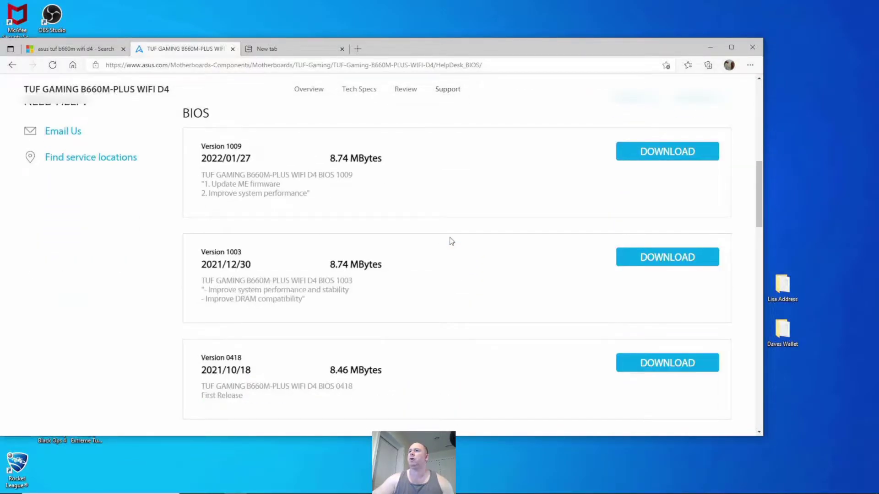
pyautogui.scroll(-2, 422, 233)
pyautogui.scroll(-1, 420, 232)
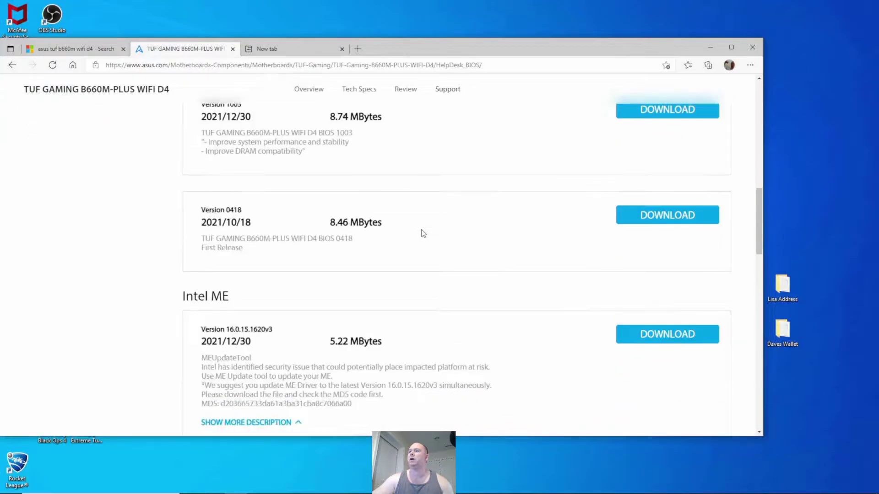
pyautogui.scroll(1, 419, 231)
pyautogui.scroll(1, 403, 244)
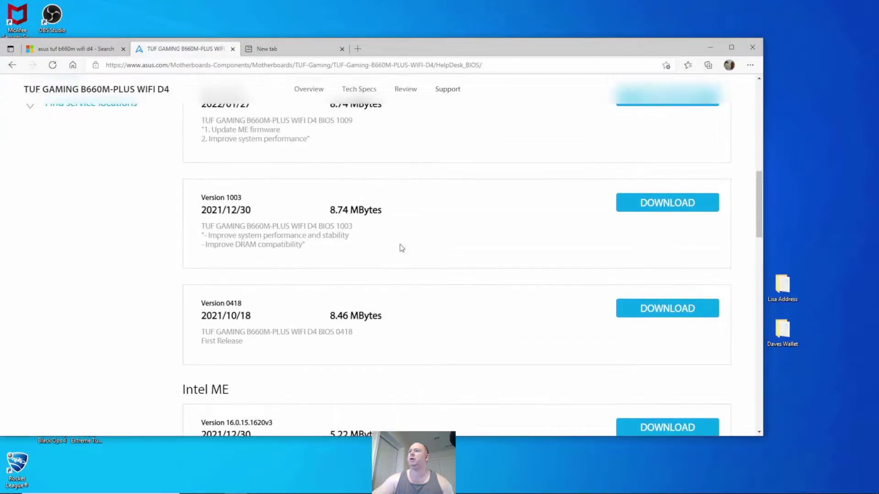
pyautogui.scroll(1, 400, 247)
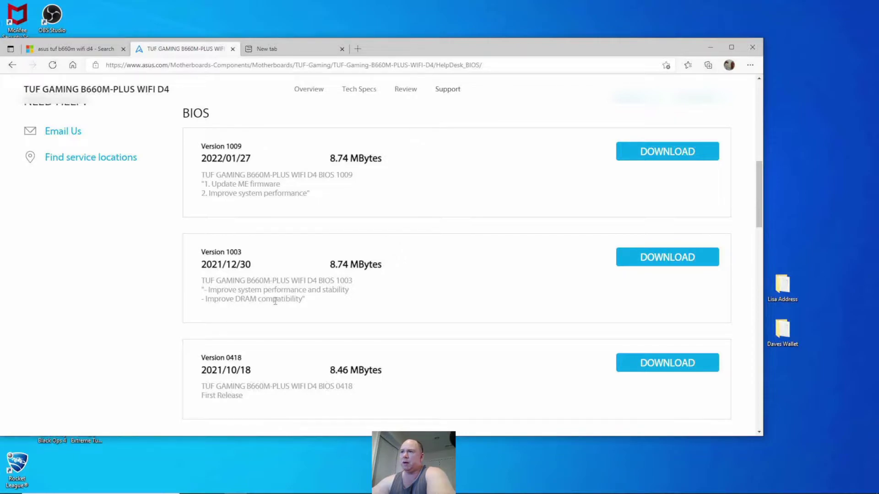
pyautogui.scroll(1, 292, 300)
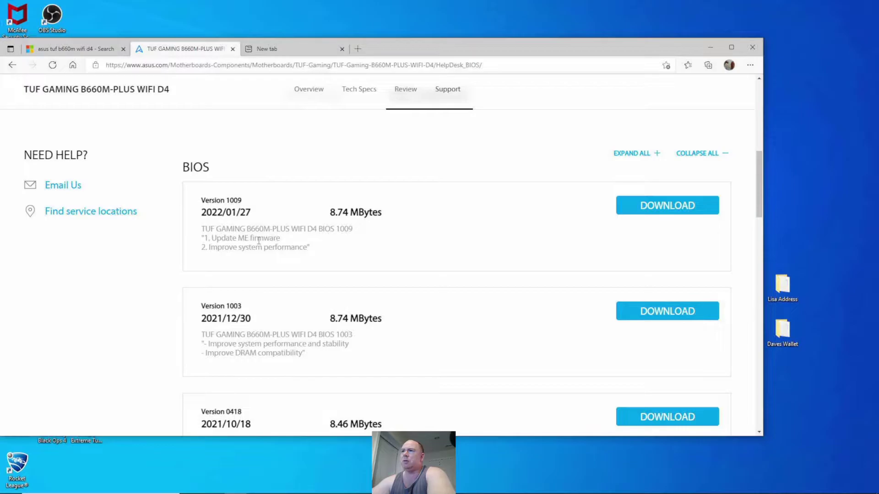
pyautogui.scroll(-2, 264, 241)
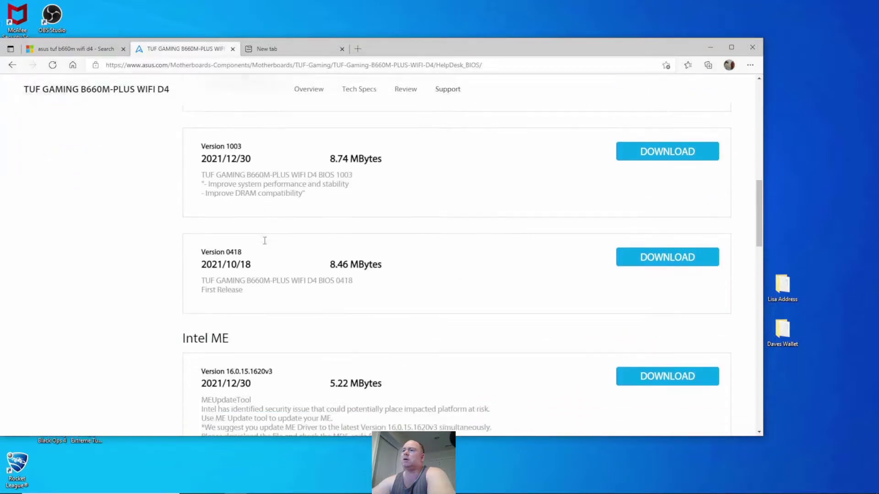
pyautogui.scroll(-1, 267, 244)
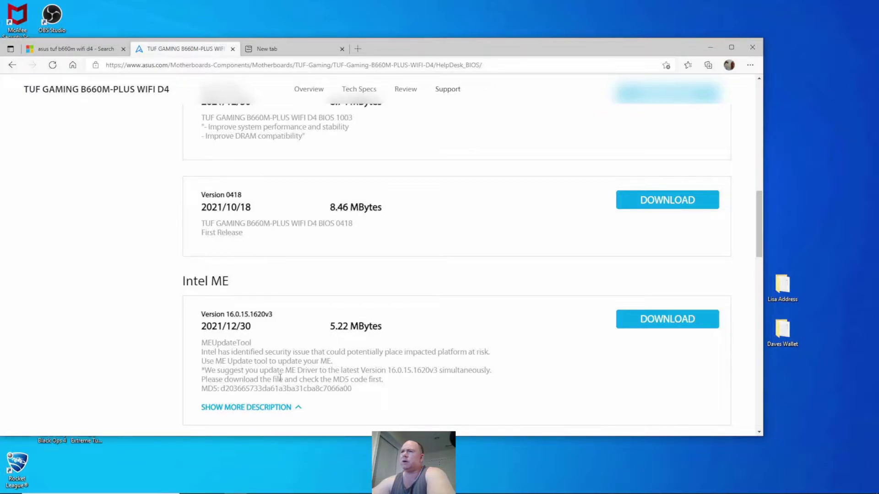
pyautogui.scroll(2, 280, 378)
pyautogui.scroll(1, 280, 382)
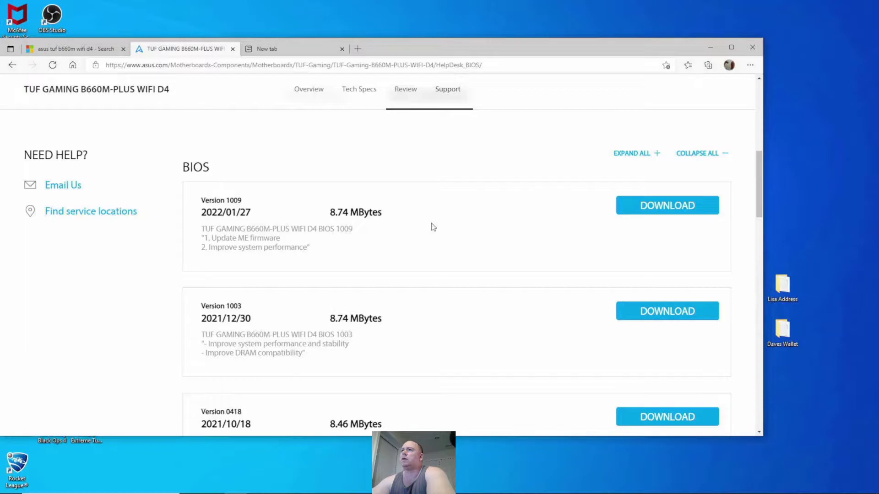
pyautogui.click(655, 207)
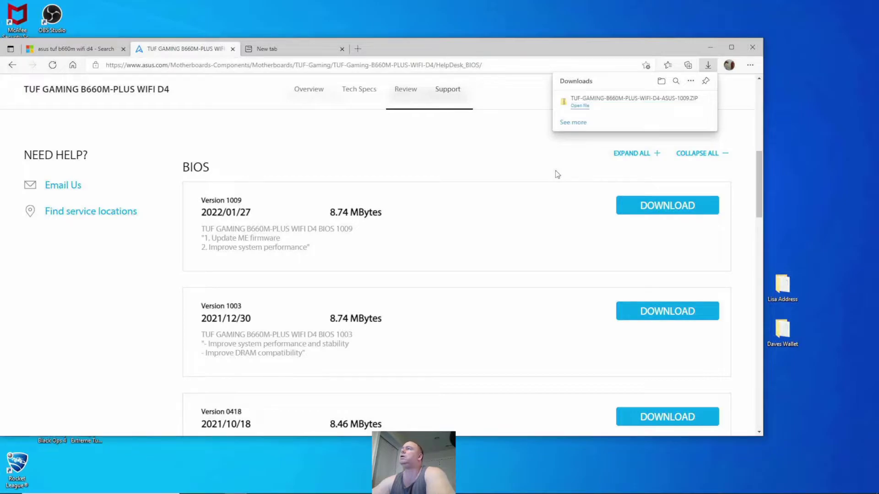
pyautogui.moveTo(618, 101)
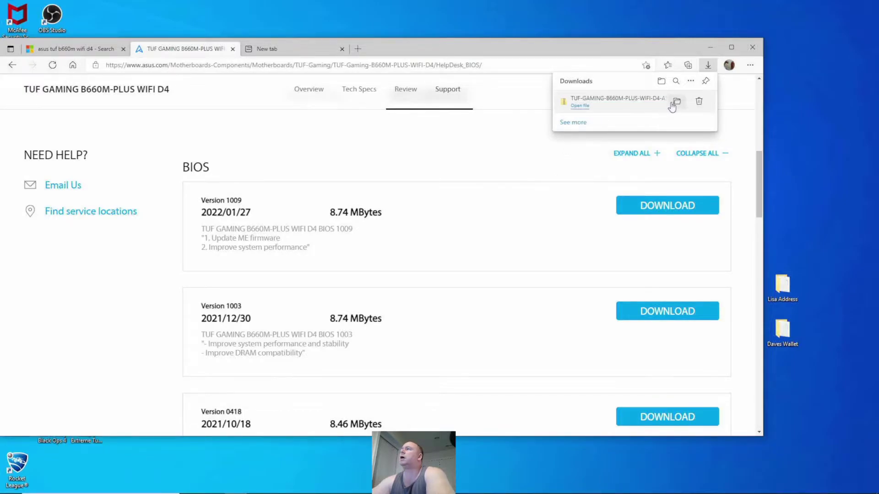
# Extract TUF-GAMING-B660M-PLUS-WIFI-D4-ASUS-1009.ZIP into its default folder.
pyautogui.click(675, 102)
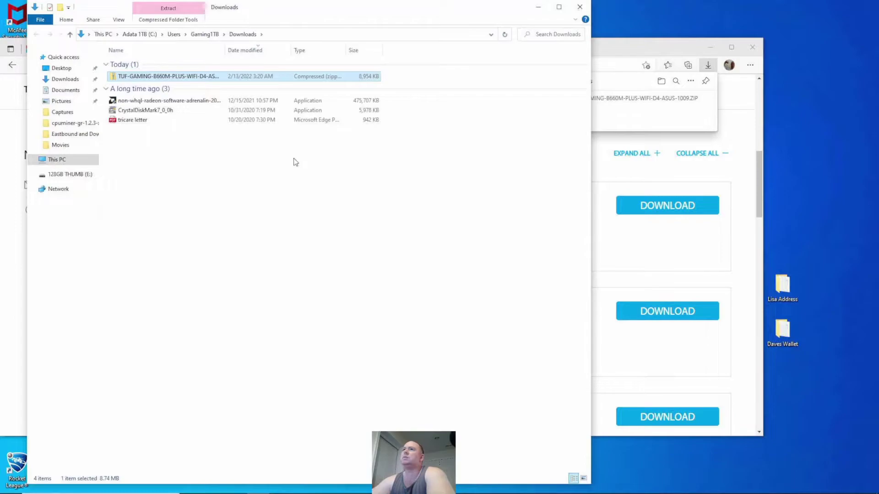
pyautogui.rightClick(178, 80)
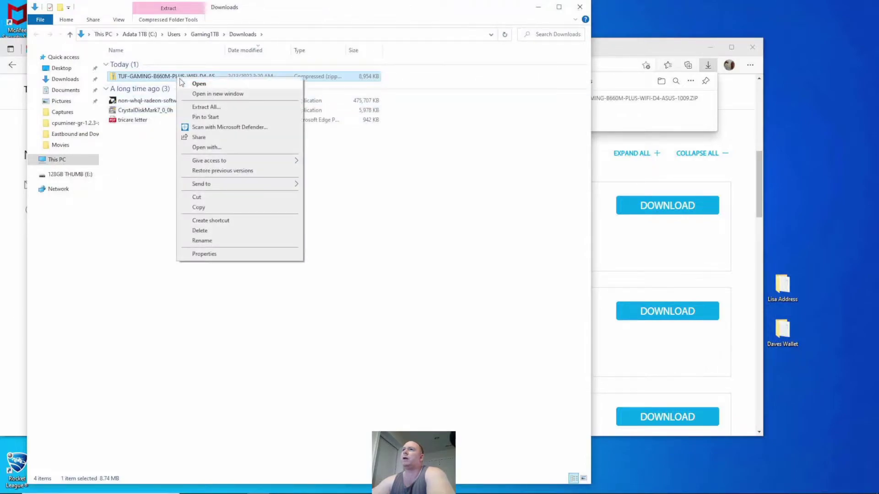
pyautogui.click(210, 107)
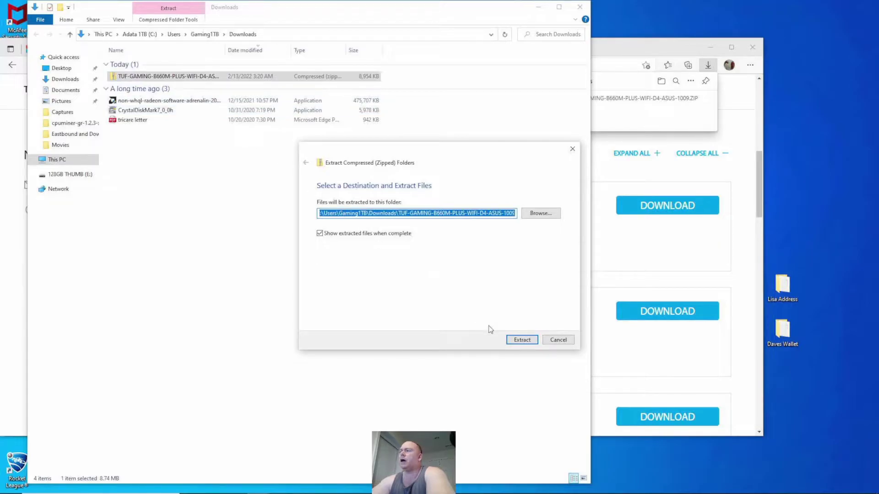
pyautogui.click(519, 340)
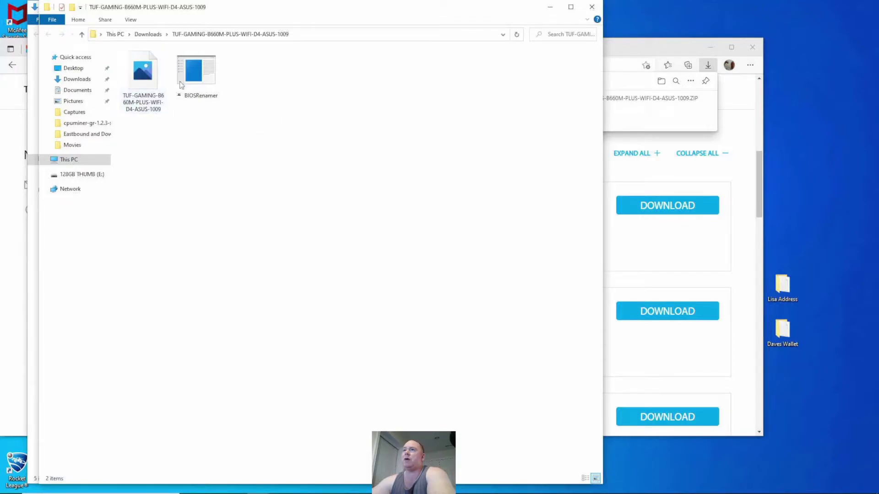
pyautogui.moveTo(196, 72)
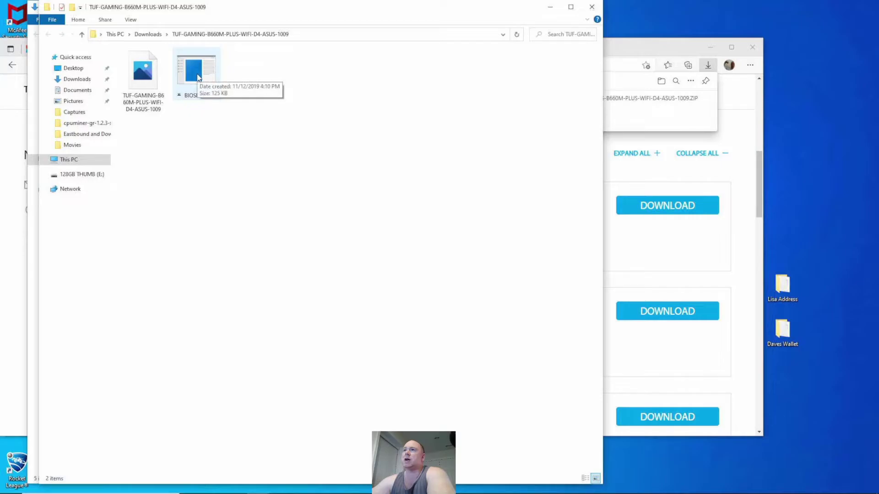
# Run BIOSRenamer so the BIOS file becomes TGB660PW, then select it.
pyautogui.doubleClick(198, 76)
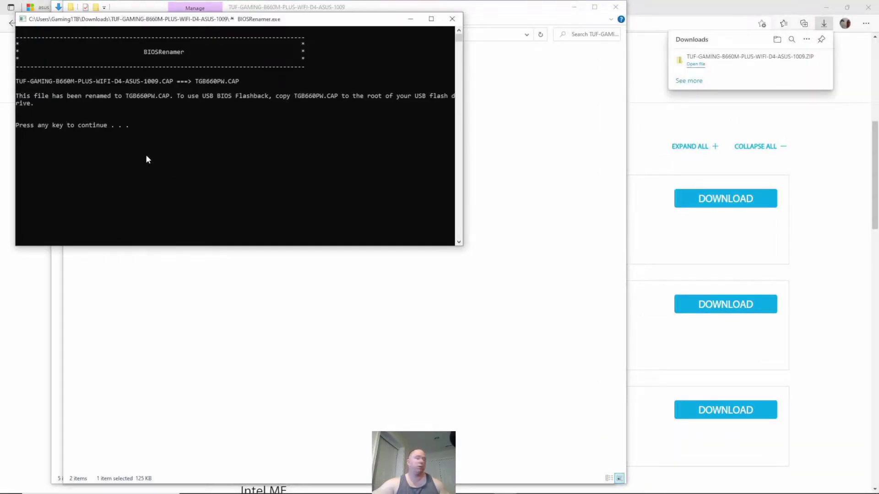
pyautogui.press('Return')
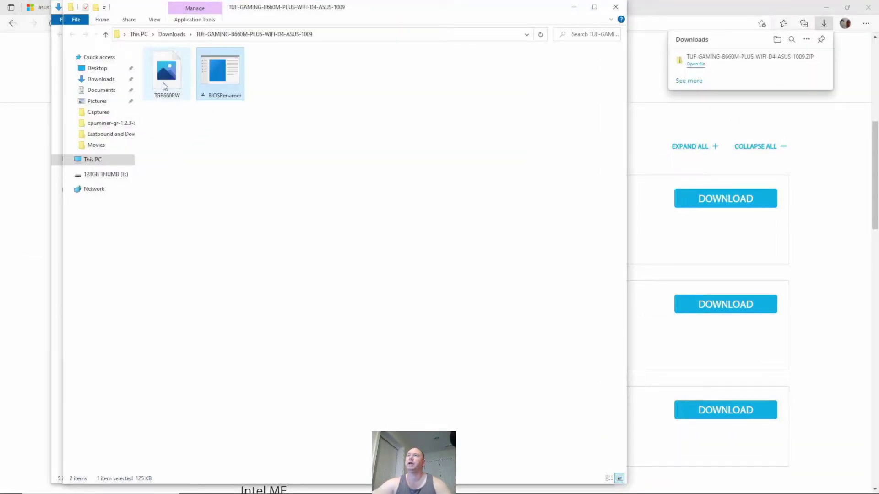
pyautogui.click(164, 81)
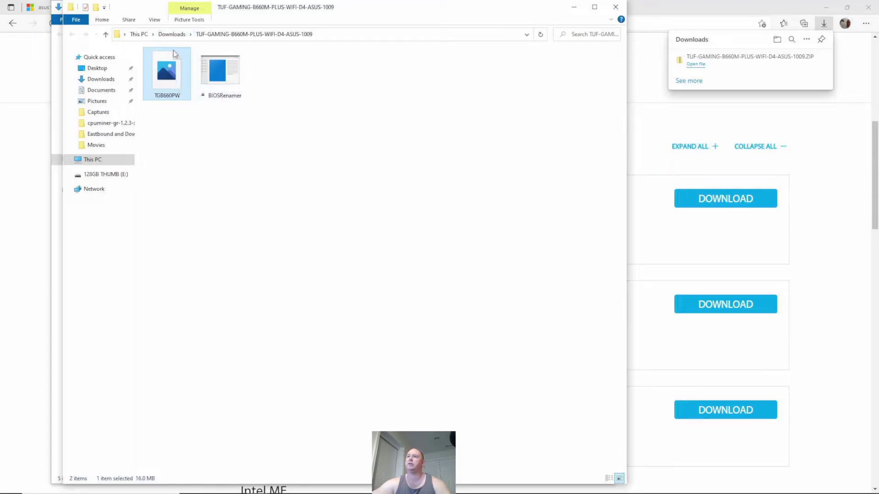
# Copy the extracted BIOS folder onto the 128GB THUMB (E:) drive.
pyautogui.click(171, 35)
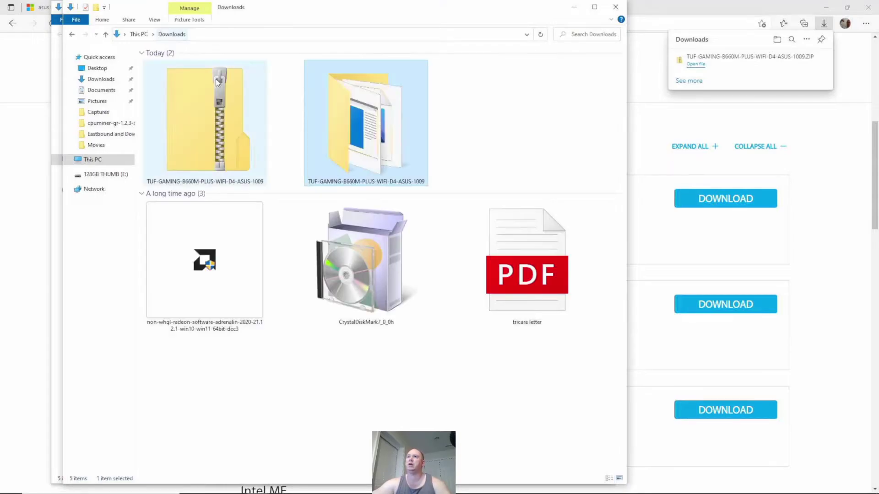
pyautogui.rightClick(325, 115)
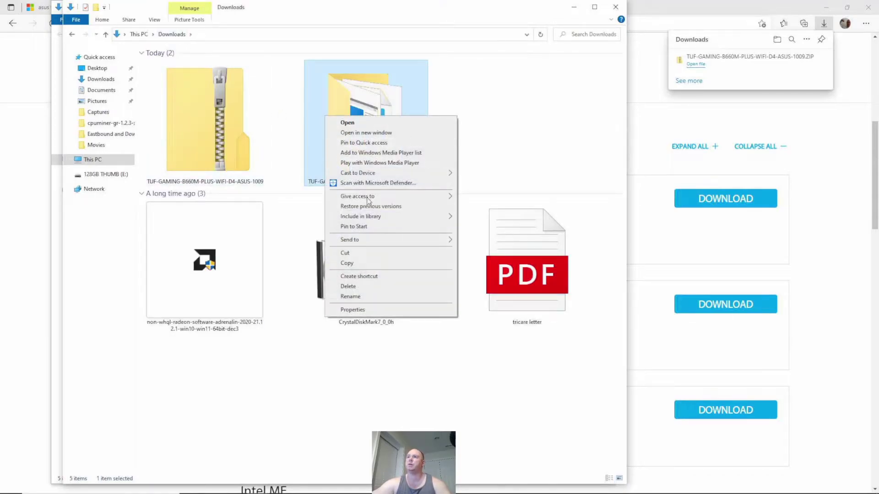
pyautogui.click(383, 263)
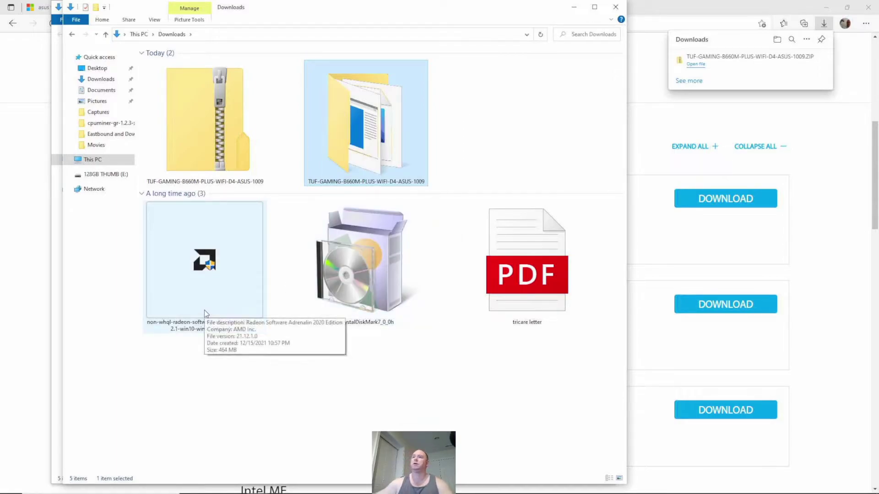
pyautogui.click(99, 175)
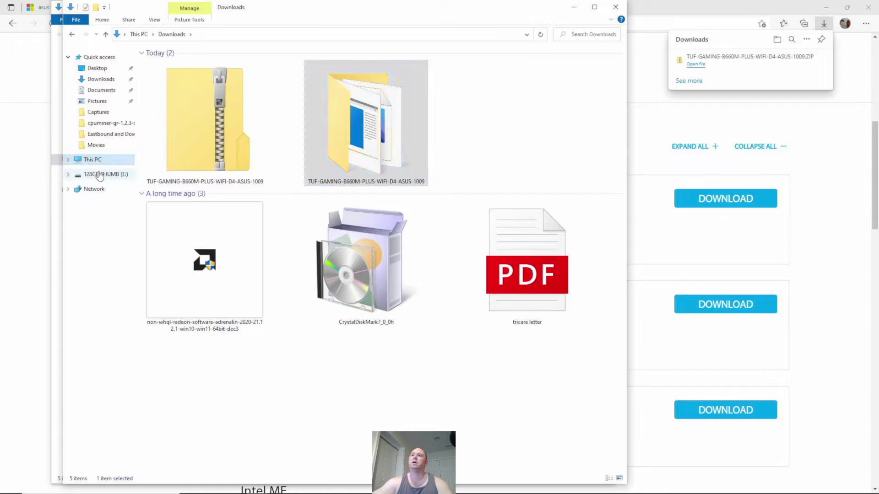
pyautogui.rightClick(195, 191)
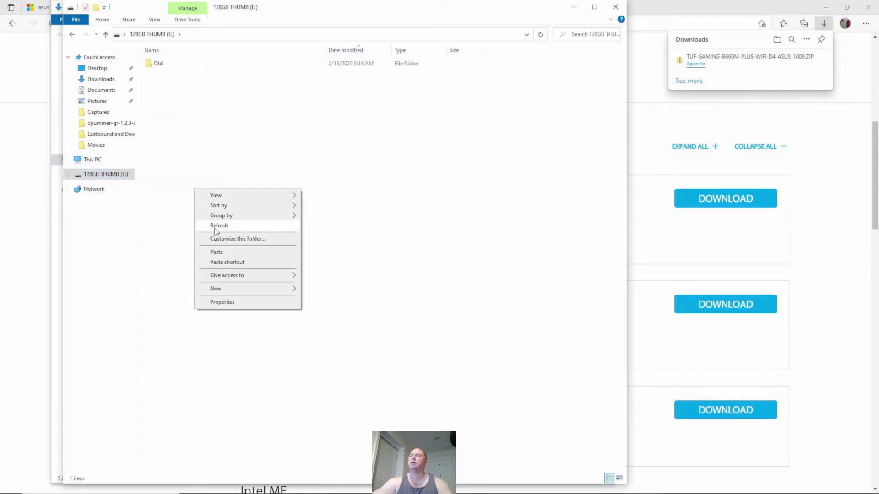
pyautogui.click(215, 251)
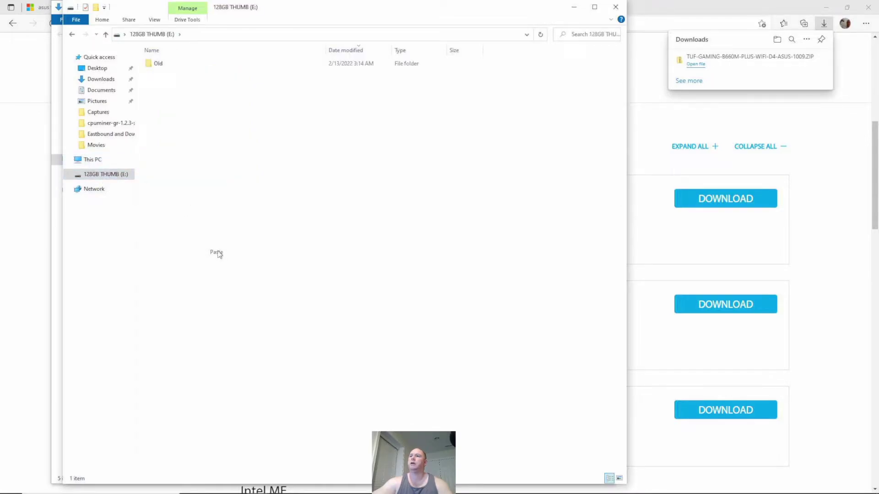
# Delete the downloaded BIOS zip archive from Downloads.
pyautogui.click(95, 81)
pyautogui.click(204, 101)
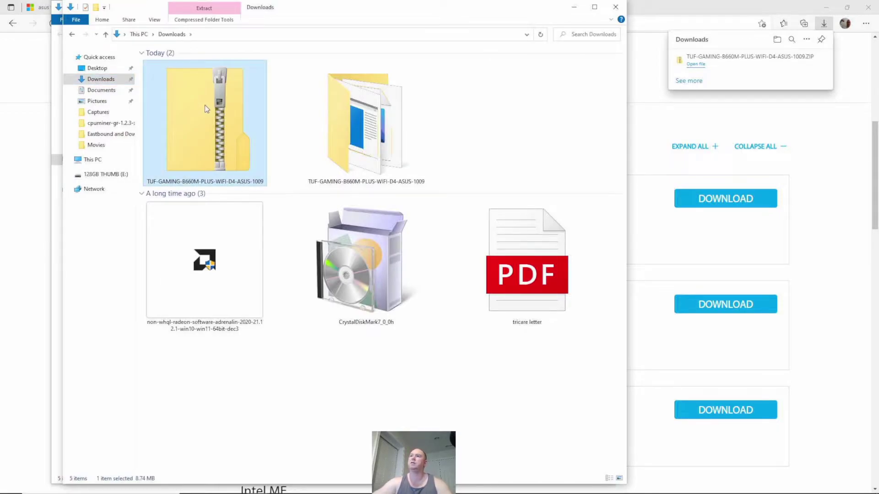
pyautogui.press('Delete')
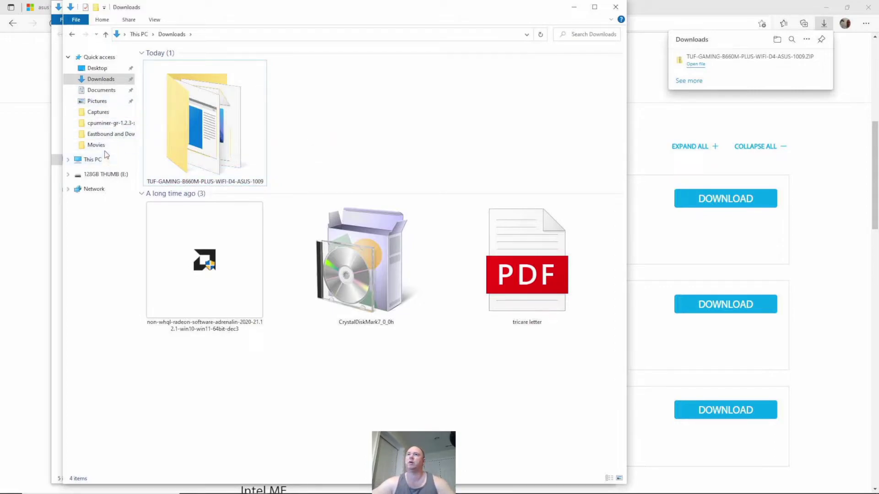
# Open the copied BIOS folder on the thumb drive, then restart the PC into BIOS.
pyautogui.click(113, 174)
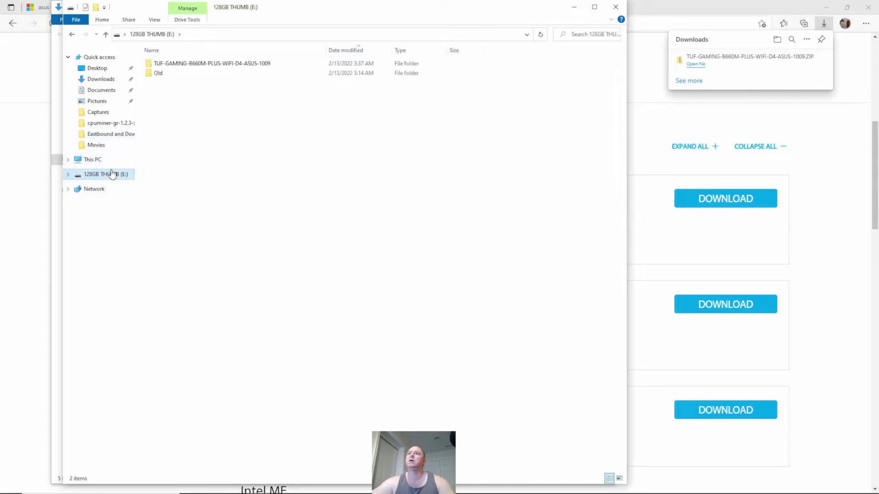
pyautogui.doubleClick(173, 66)
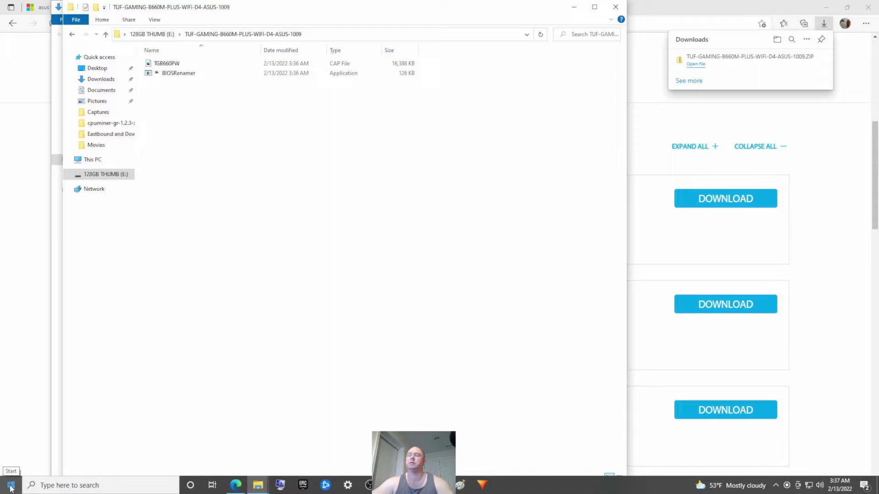
pyautogui.click(11, 488)
pyautogui.click(16, 465)
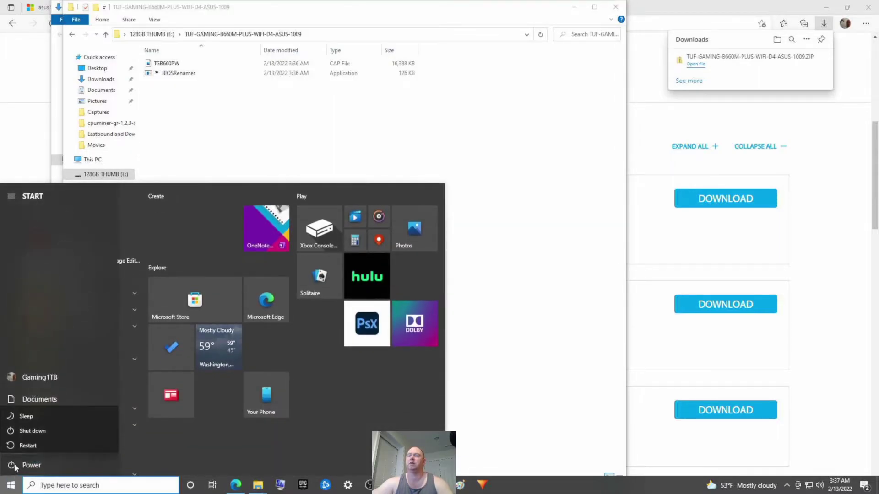
pyautogui.click(34, 445)
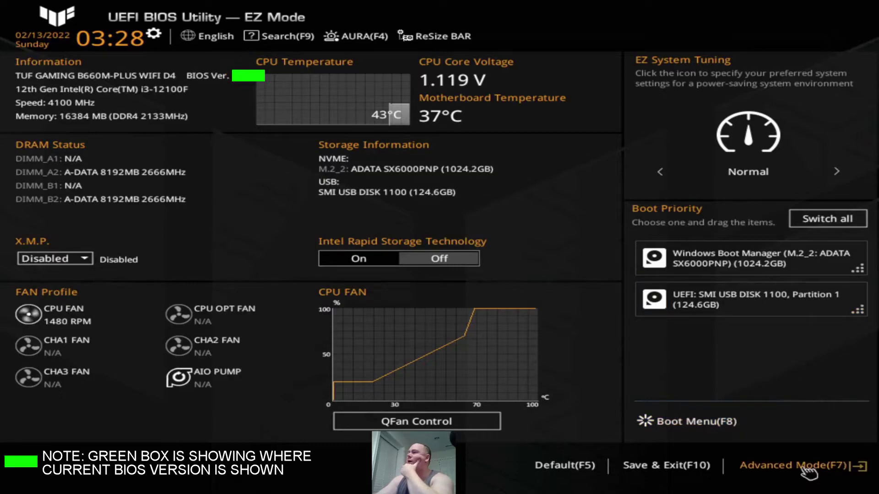
# Switch to Advanced Mode (F7) and launch ASUS EZ Flash 3 from the Tool tab.
pyautogui.click(828, 473)
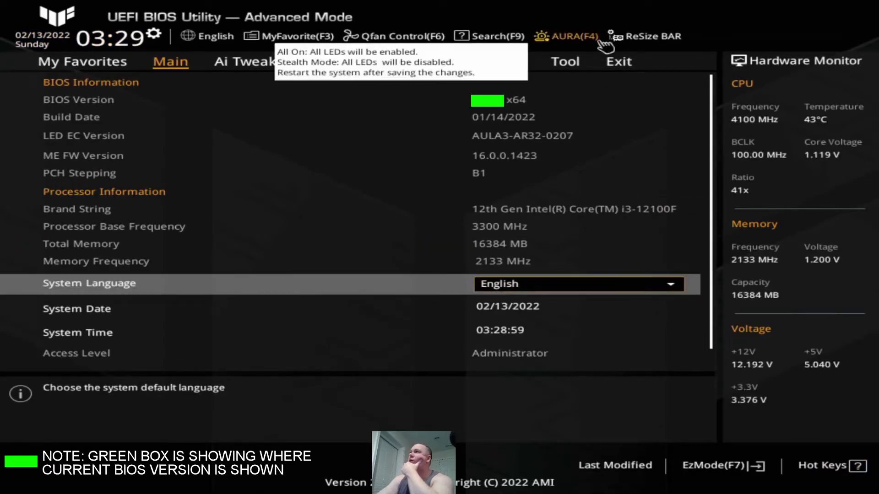
pyautogui.click(567, 69)
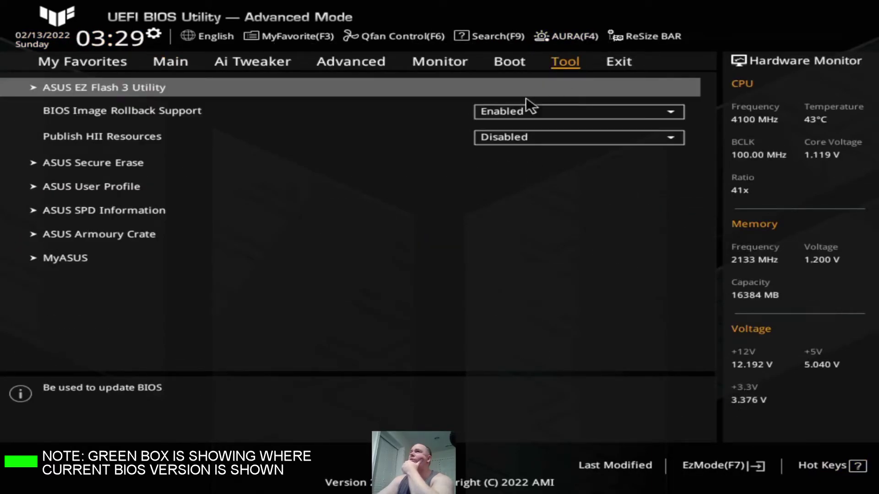
pyautogui.click(434, 88)
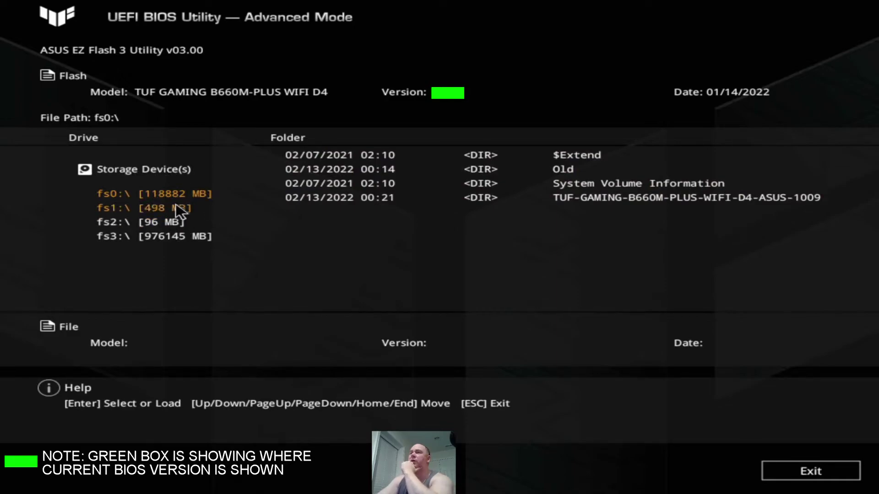
# Browse to USB drive fs0 and select TGB660PW.CAP as the update file.
pyautogui.click(167, 236)
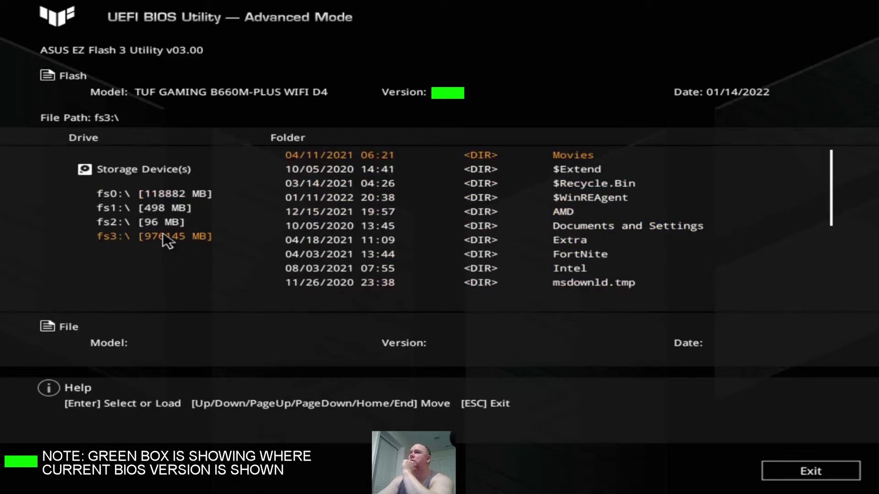
pyautogui.click(169, 193)
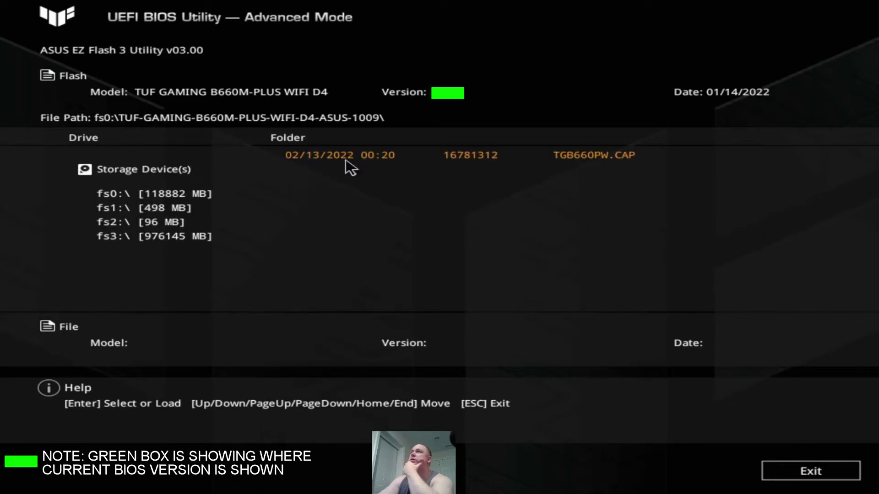
pyautogui.click(343, 157)
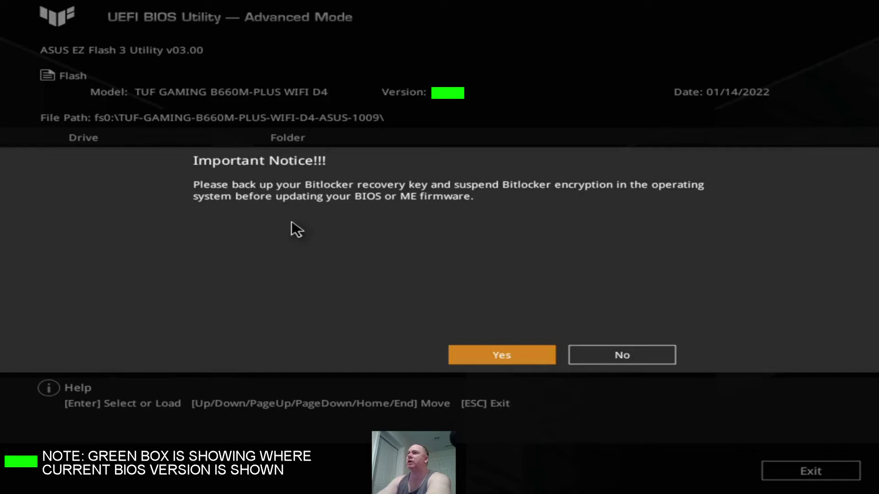
# Confirm the BitLocker notice, file read, and update prompts to flash version 1009.
pyautogui.click(526, 364)
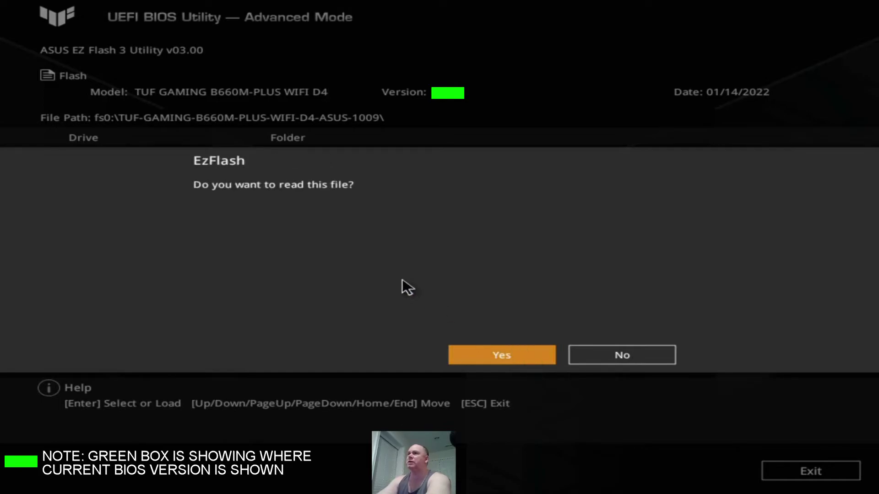
pyautogui.click(532, 356)
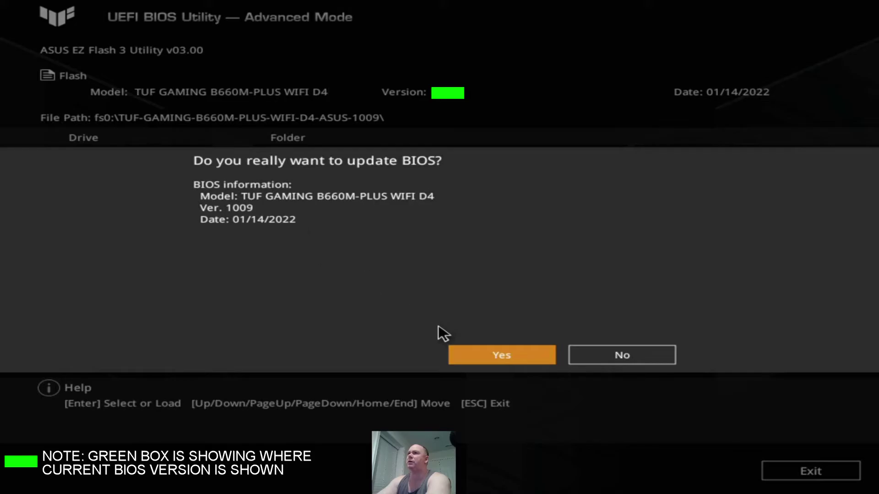
pyautogui.click(510, 360)
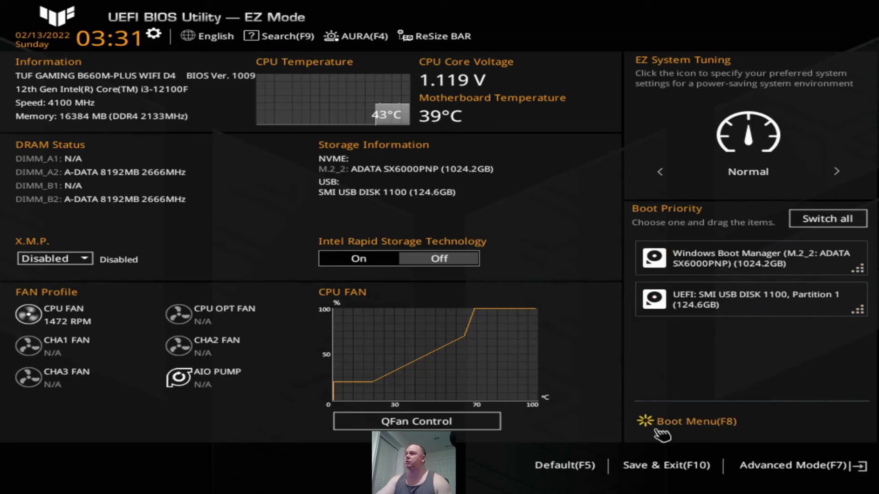
# With BIOS 1009 reported, choose Save & Exit (F10) to request a save and reset.
pyautogui.click(661, 471)
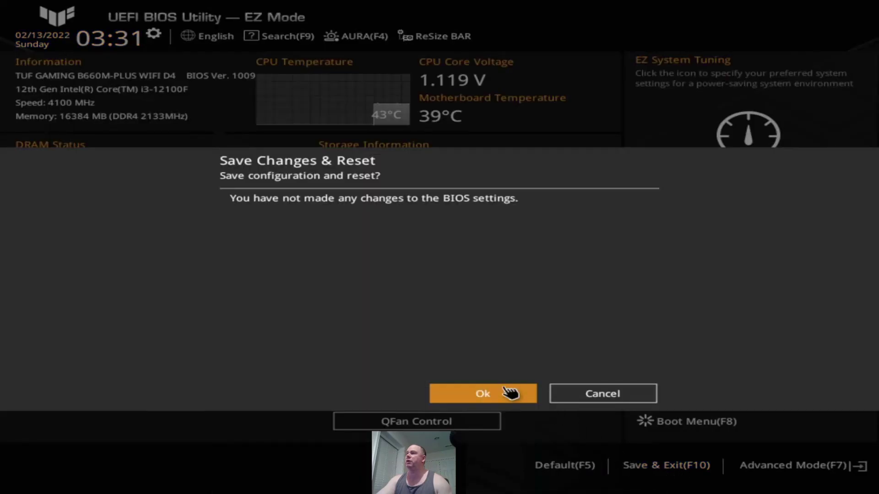